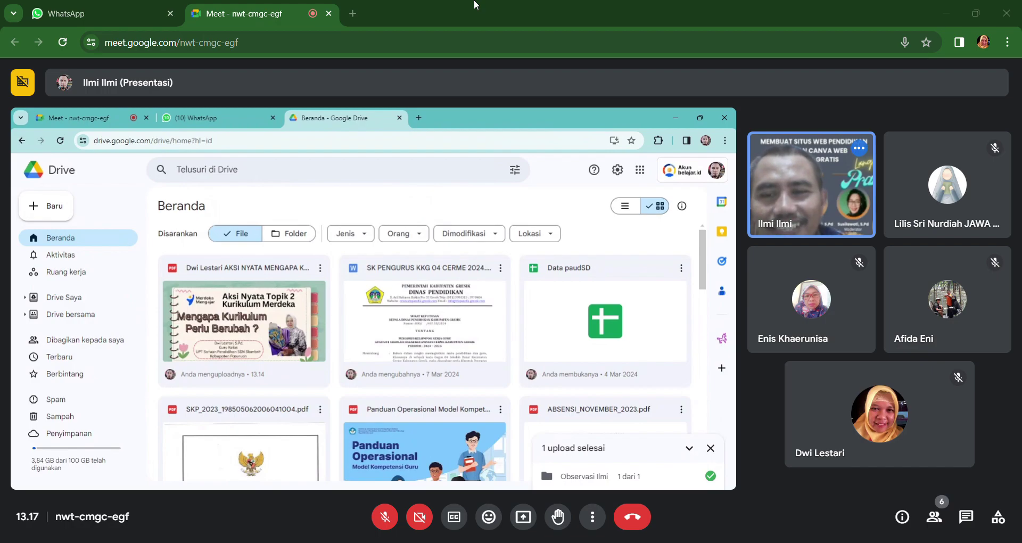
Step: Unmute your microphone briefly, then mute it again while watching the shared screen
left_click(394, 529)
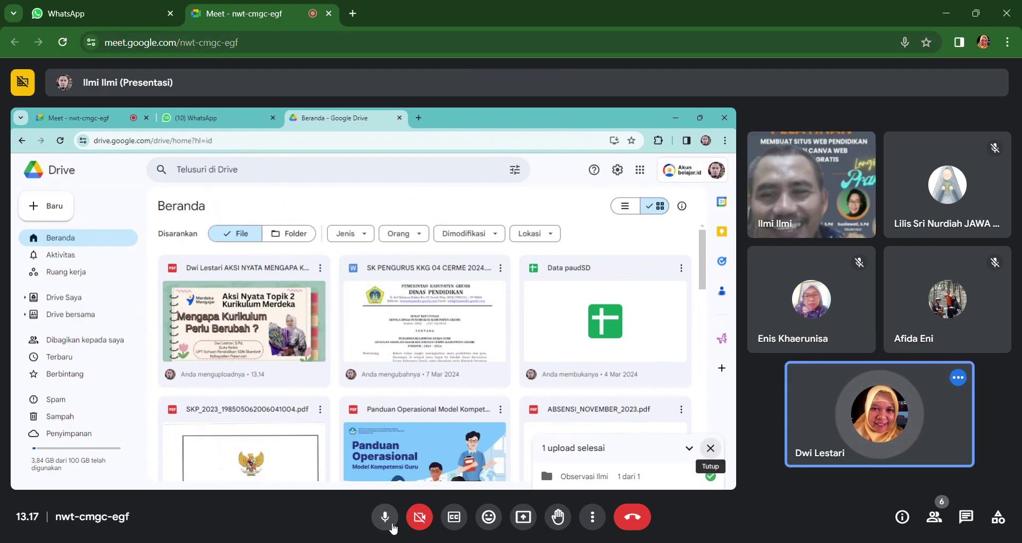
left_click(394, 528)
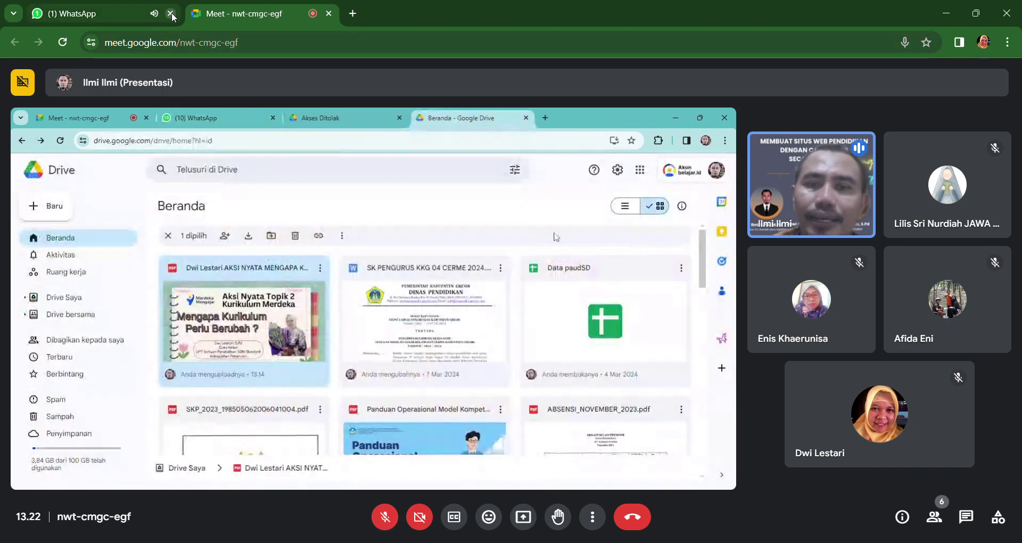
Step: Close WhatsApp so only the Google Meet window remains open
left_click(171, 13)
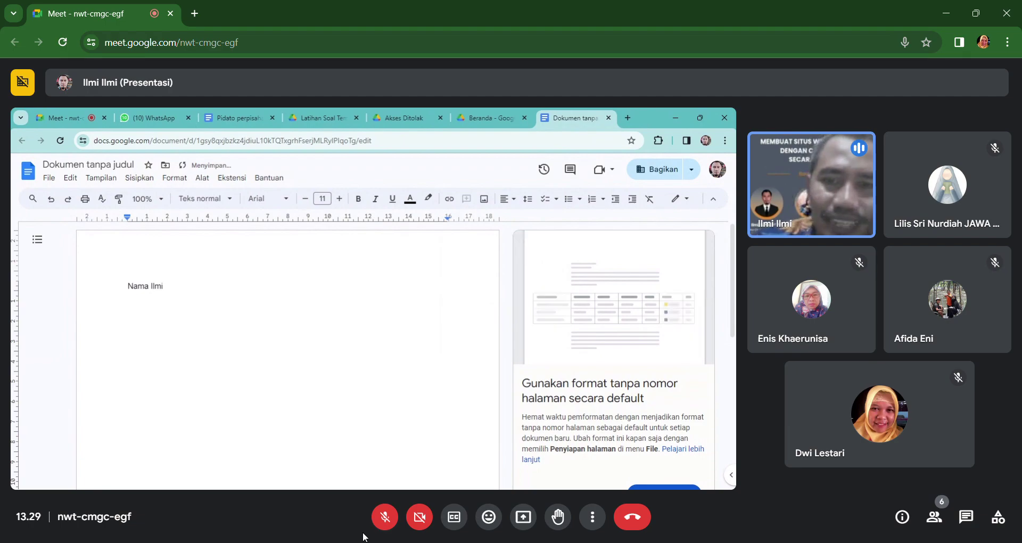
Step: Unmute your microphone to speak during the presentation
left_click(393, 521)
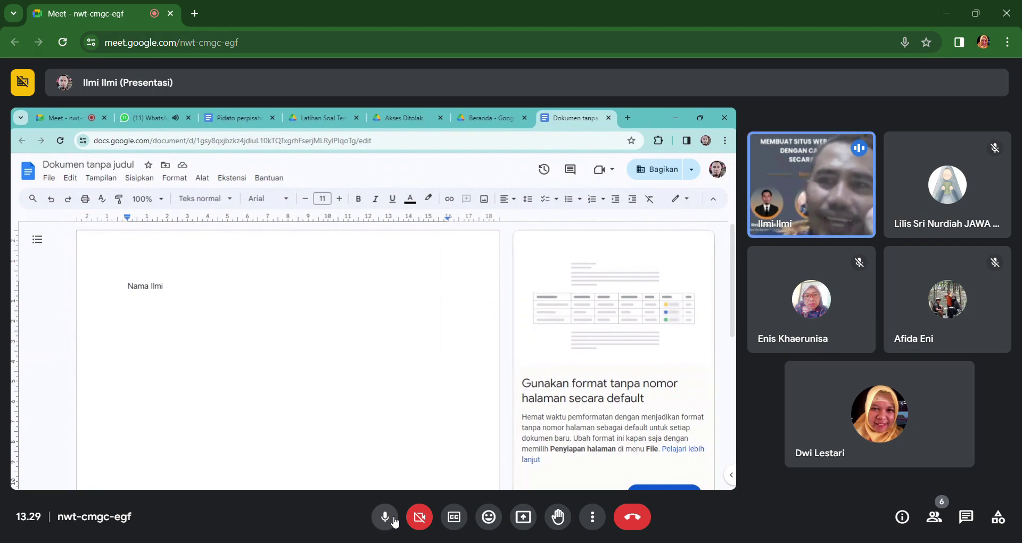
Step: Mute your microphone while the presenter's Google Doc shows the second name line
left_click(393, 521)
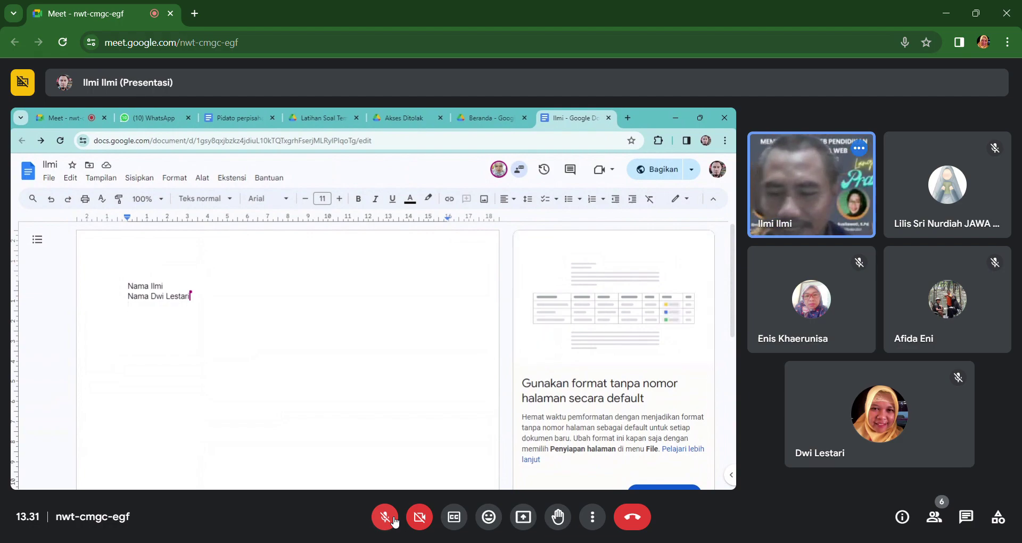
Step: Unmute to speak and mute again, twice, ending with your microphone muted
left_click(393, 518)
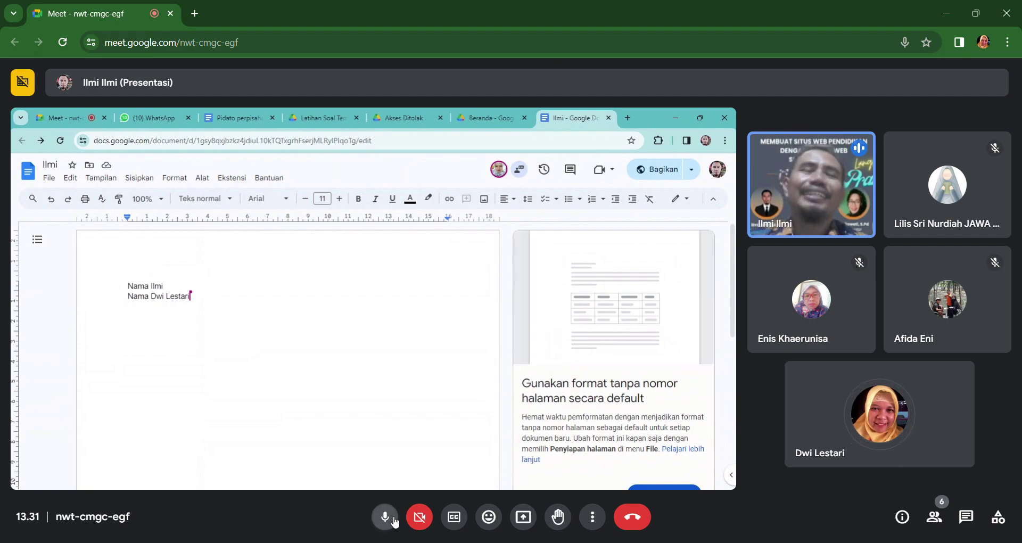
left_click(393, 518)
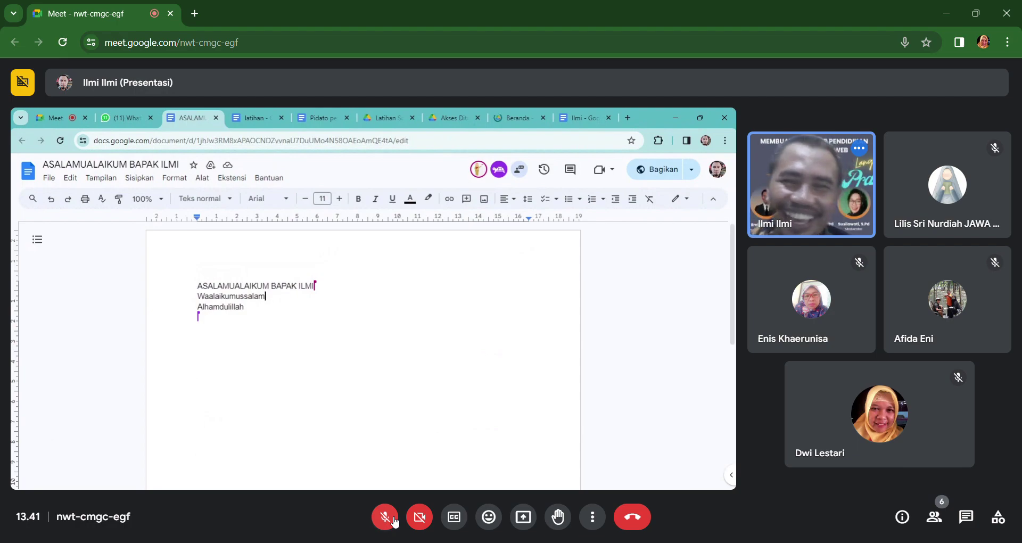
left_click(395, 522)
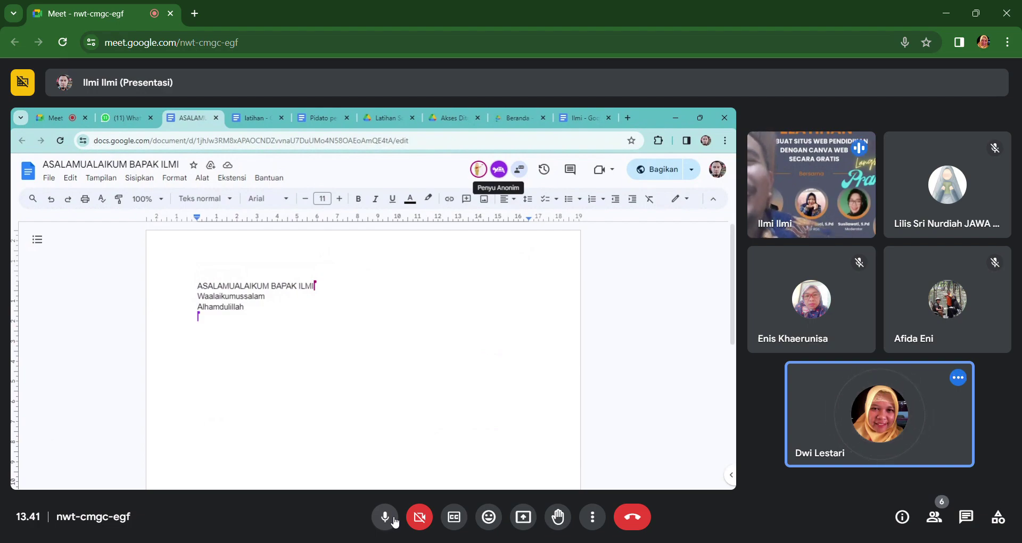
left_click(394, 519)
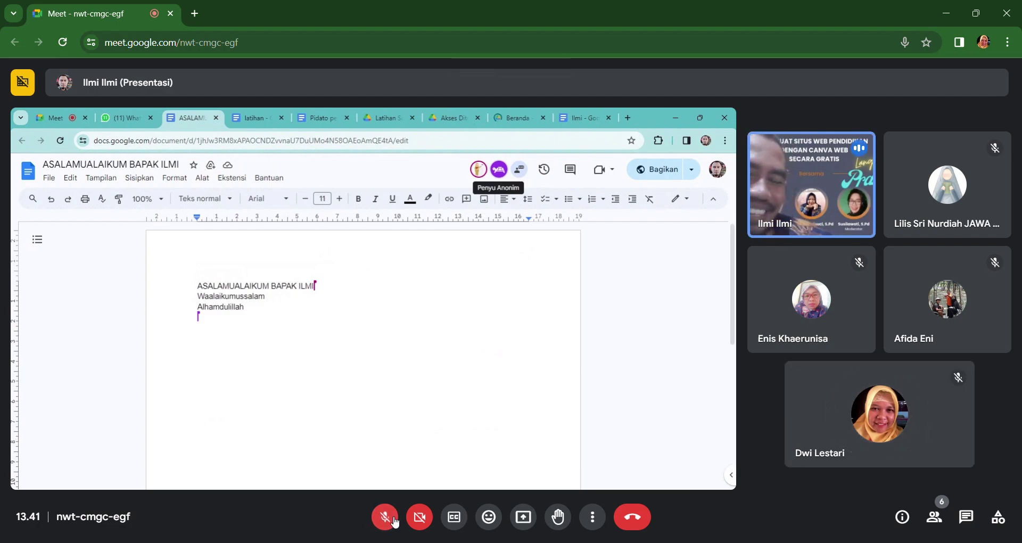
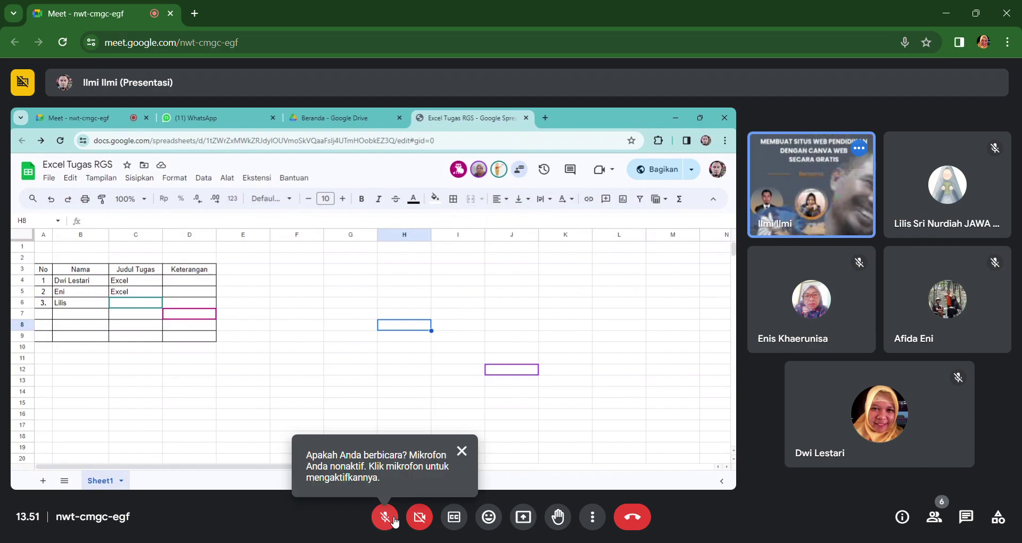
Step: Briefly unmute the microphone, then mute it again as the untitled form appears
left_click(385, 517)
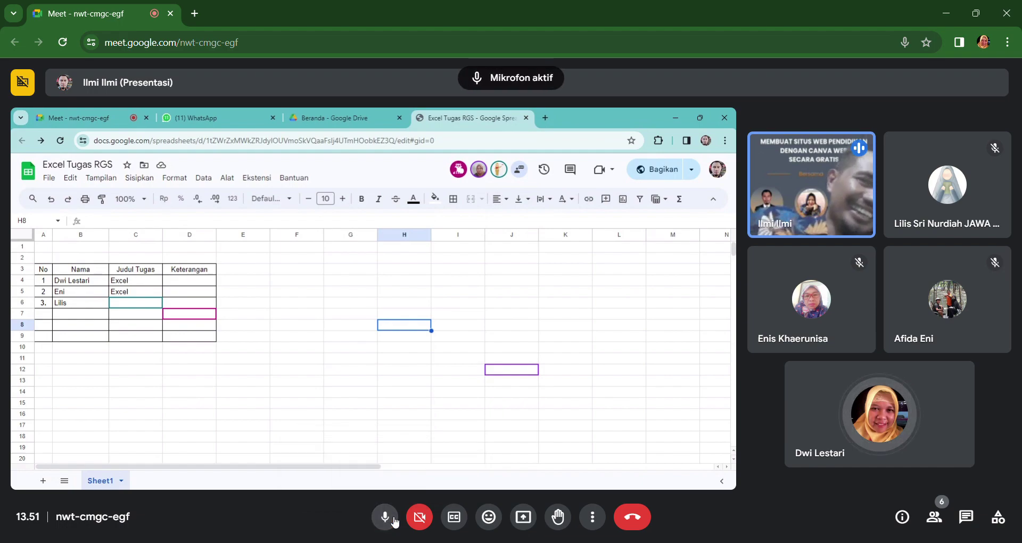
left_click(393, 518)
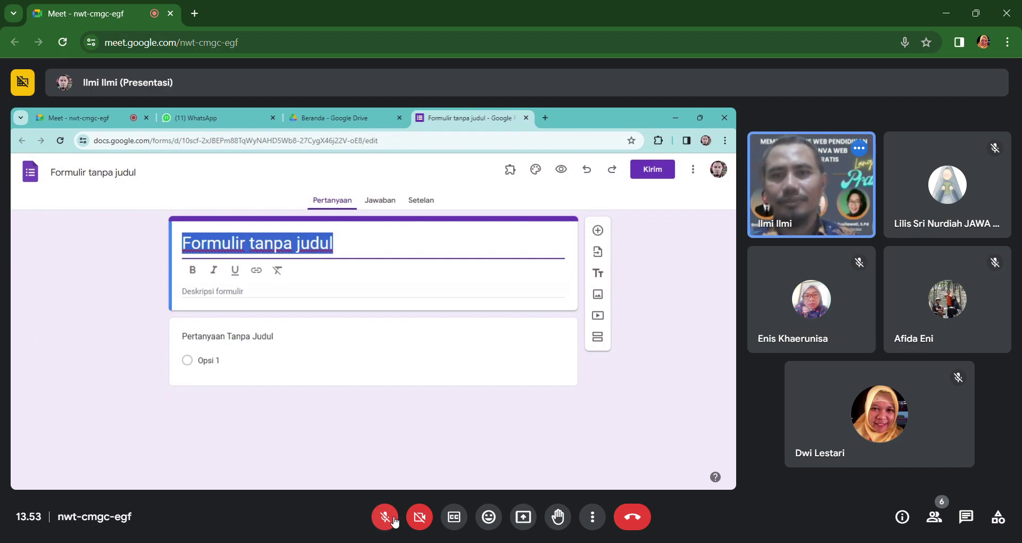
Step: Turn the mic on for a moment, then mute it while the Biodata form is presented
left_click(394, 521)
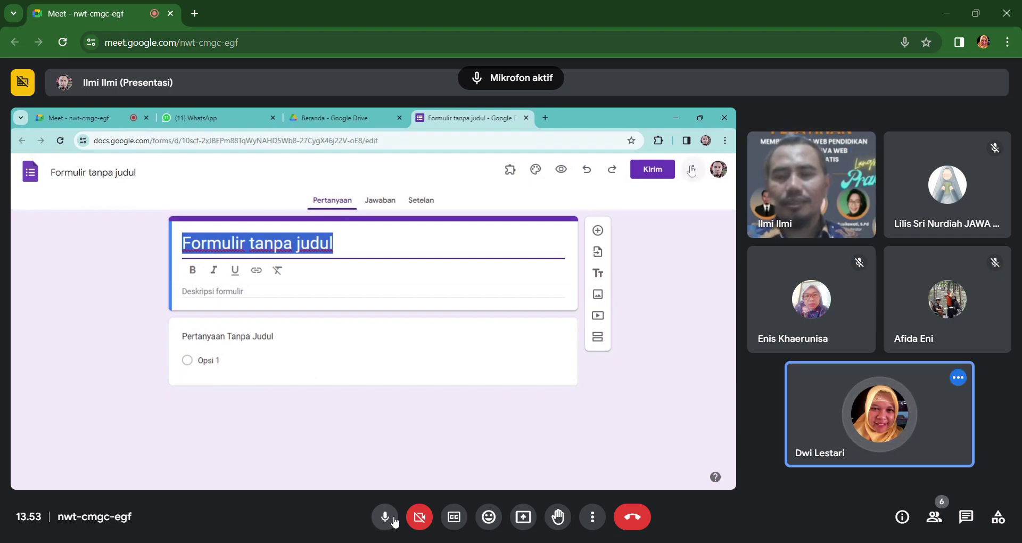
left_click(394, 521)
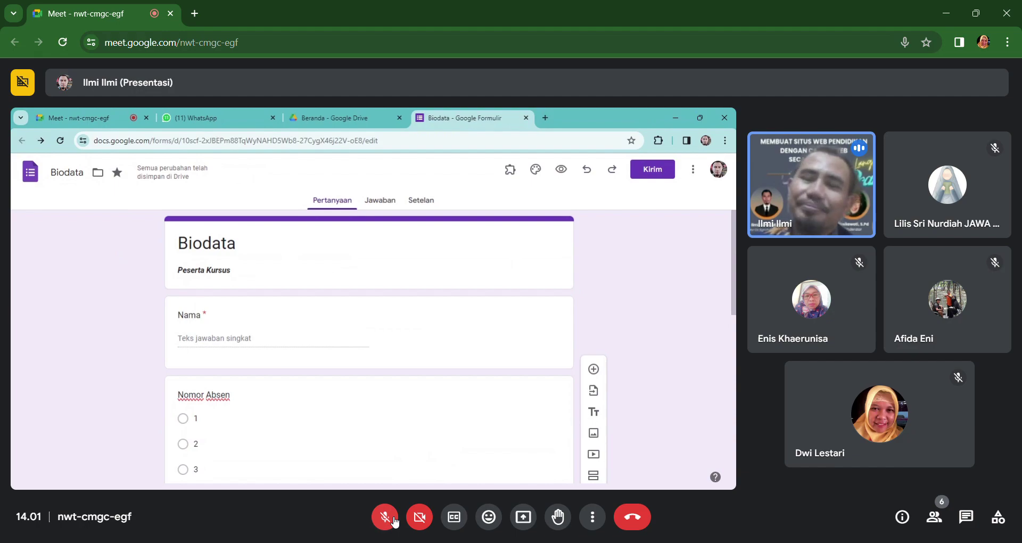
Step: Speak briefly with the microphone on, then mute it again
left_click(394, 523)
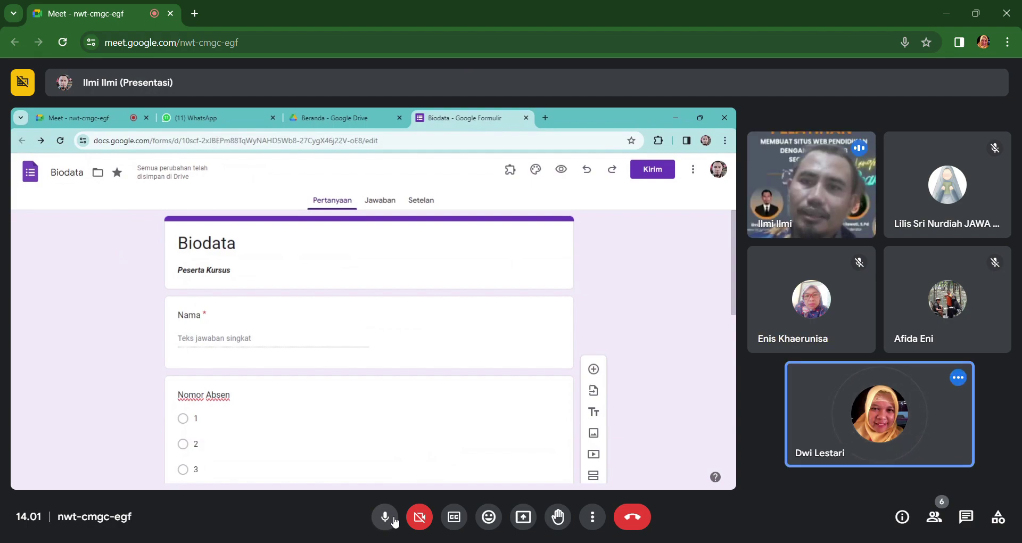
left_click(394, 519)
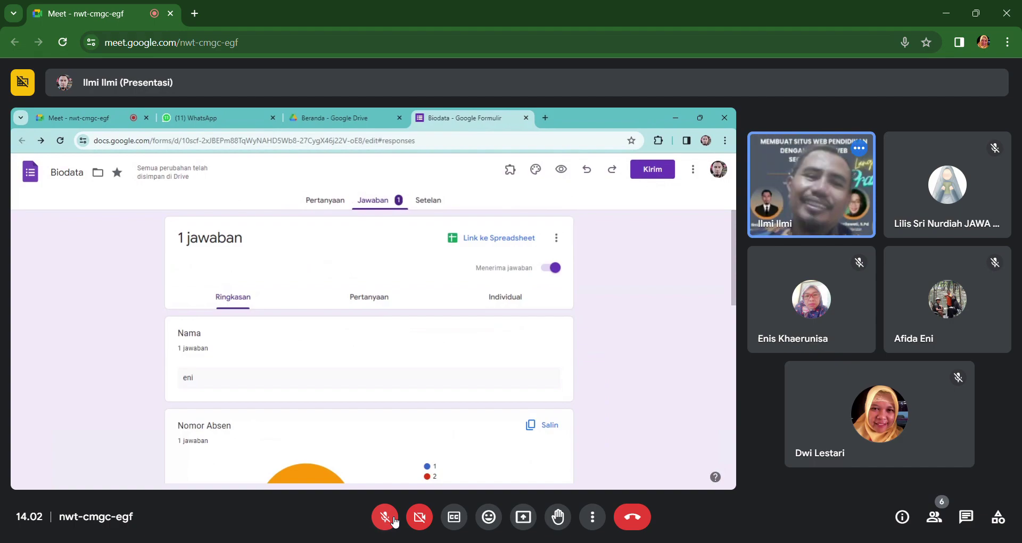
left_click(394, 522)
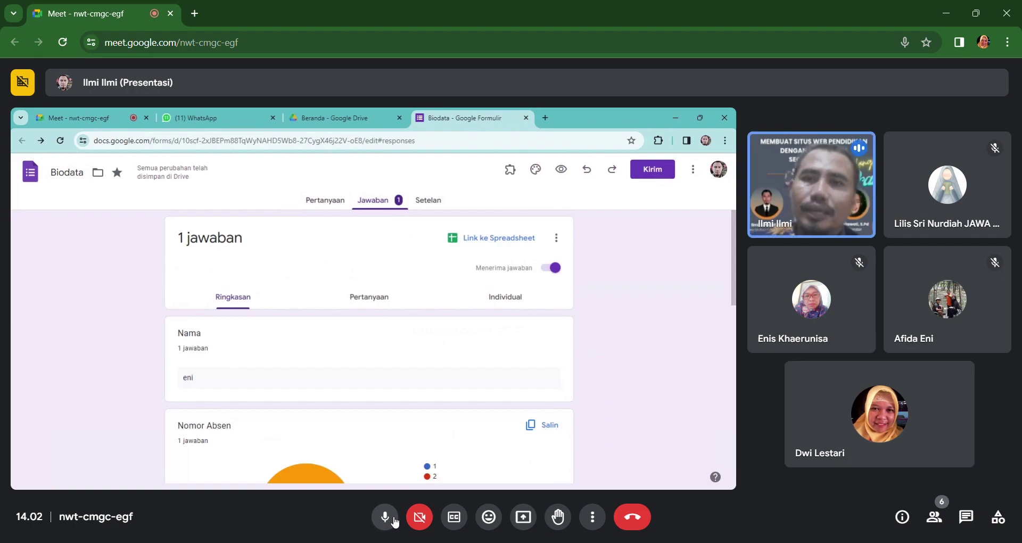
left_click(394, 521)
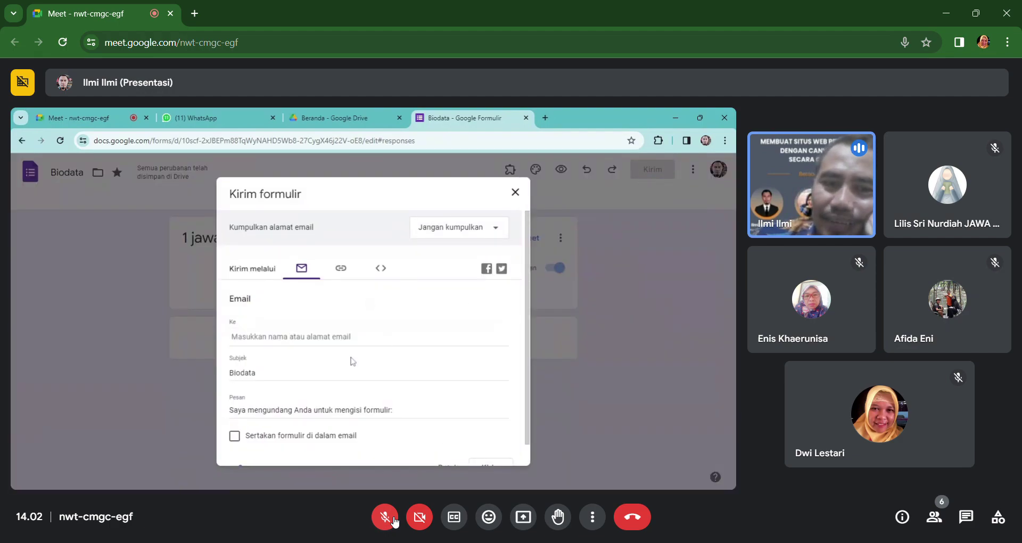
left_click(394, 522)
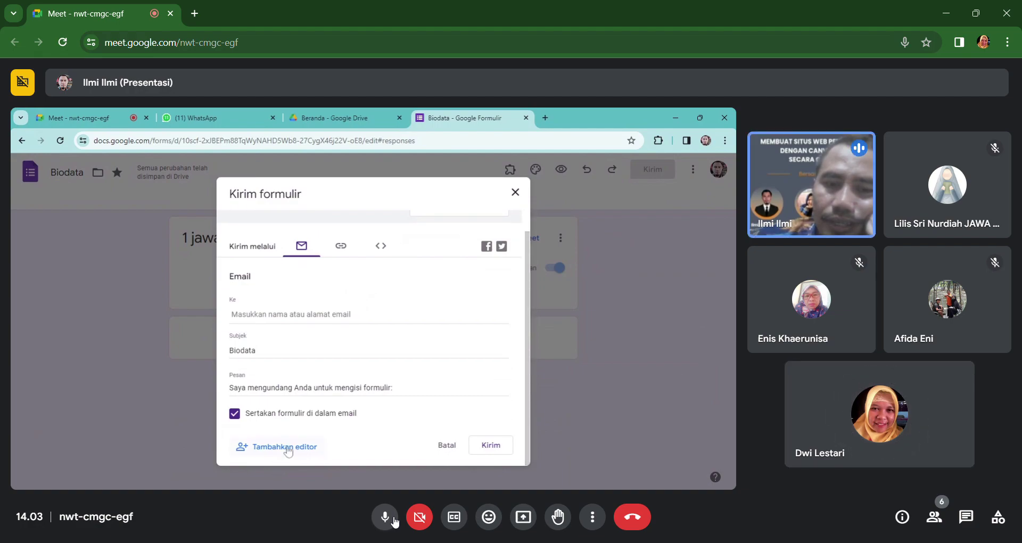
left_click(394, 521)
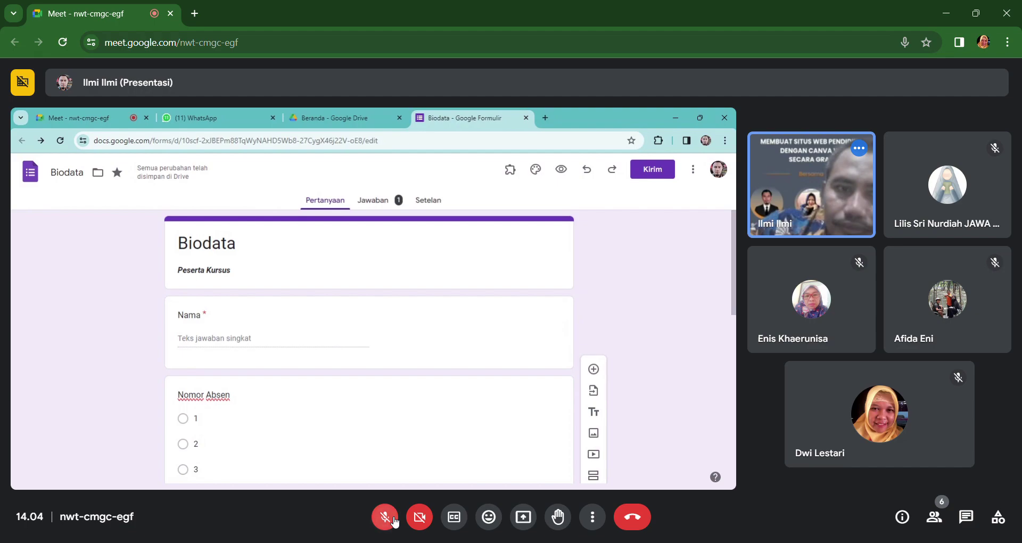
left_click(394, 521)
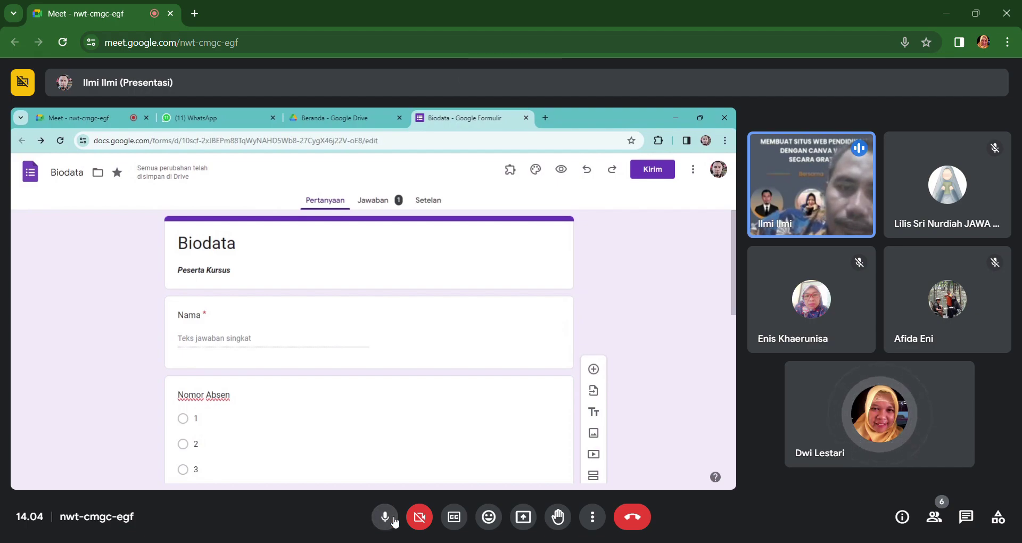
left_click(394, 521)
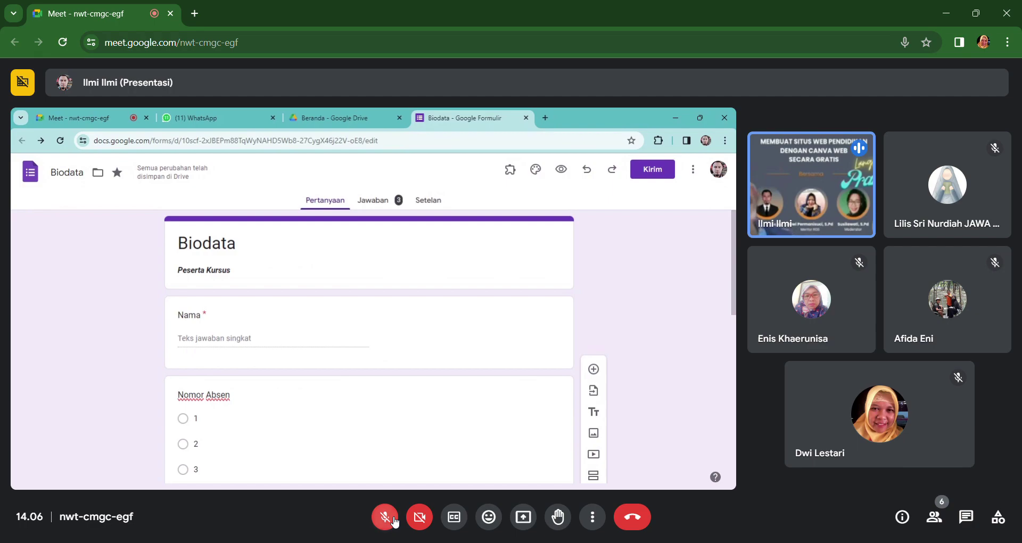
Step: Unmute to speak twice, muting the microphone again after each short turn
left_click(394, 520)
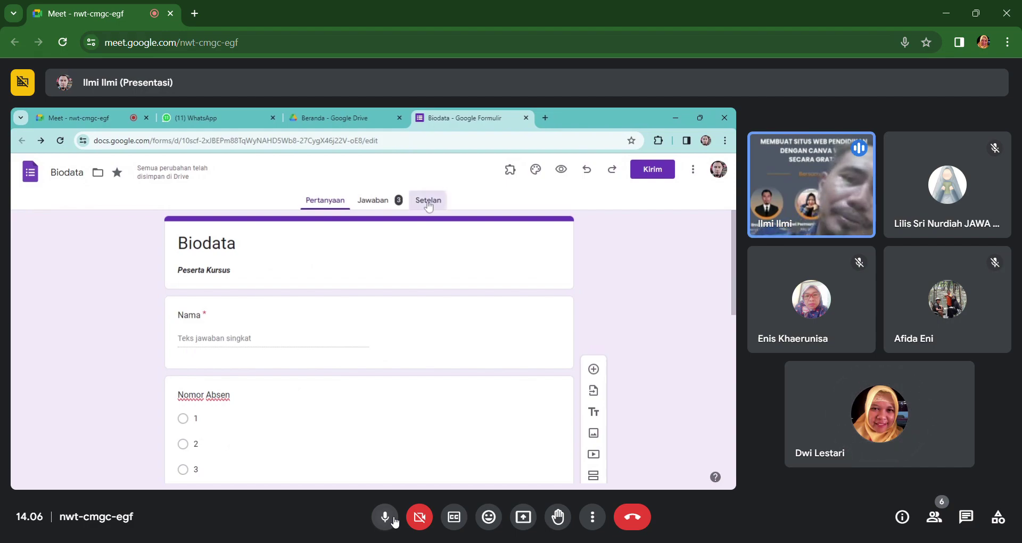
left_click(395, 520)
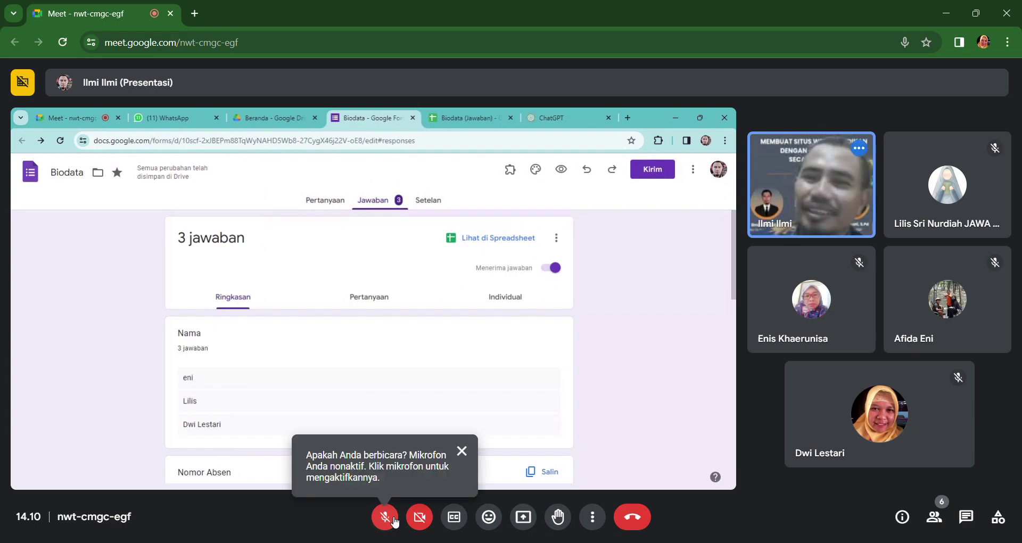
left_click(393, 519)
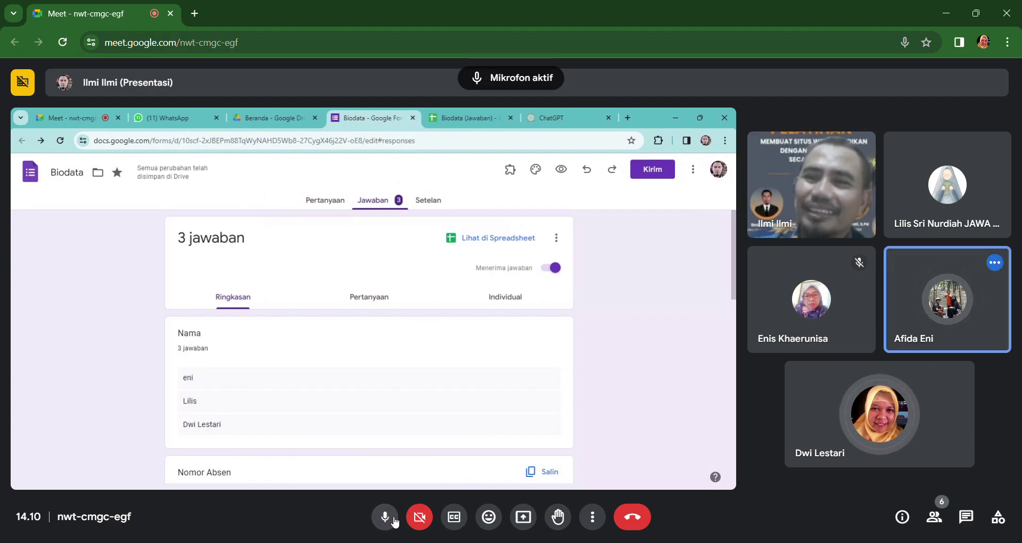
left_click(393, 519)
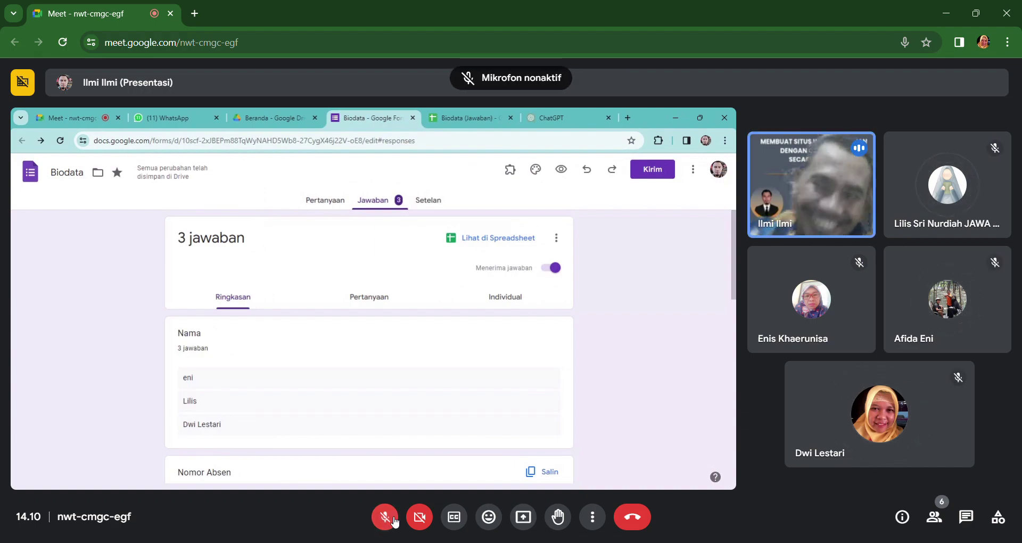
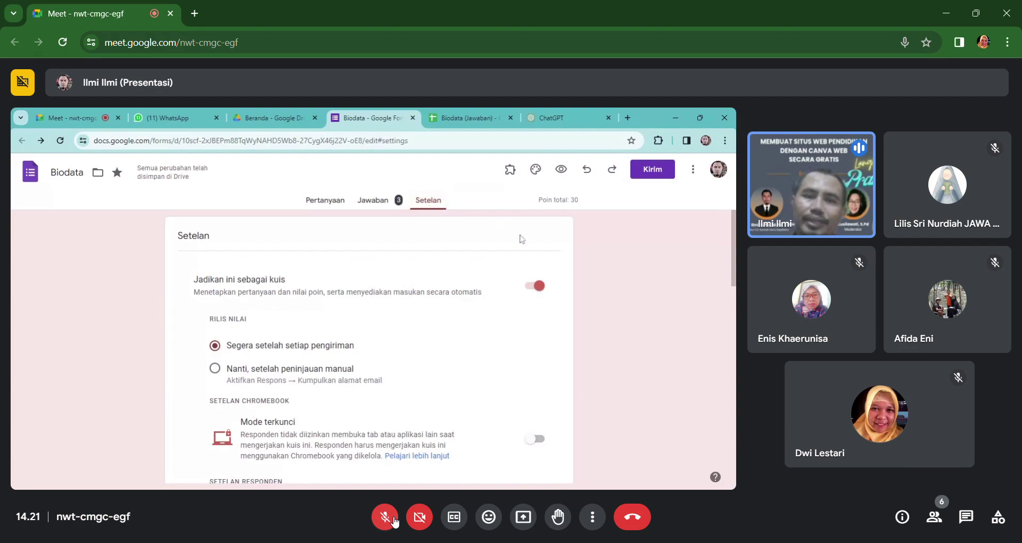
Step: Click in the Meet window while the presenter moves to the Biodata (Jawaban) responses sheet
left_click(380, 205)
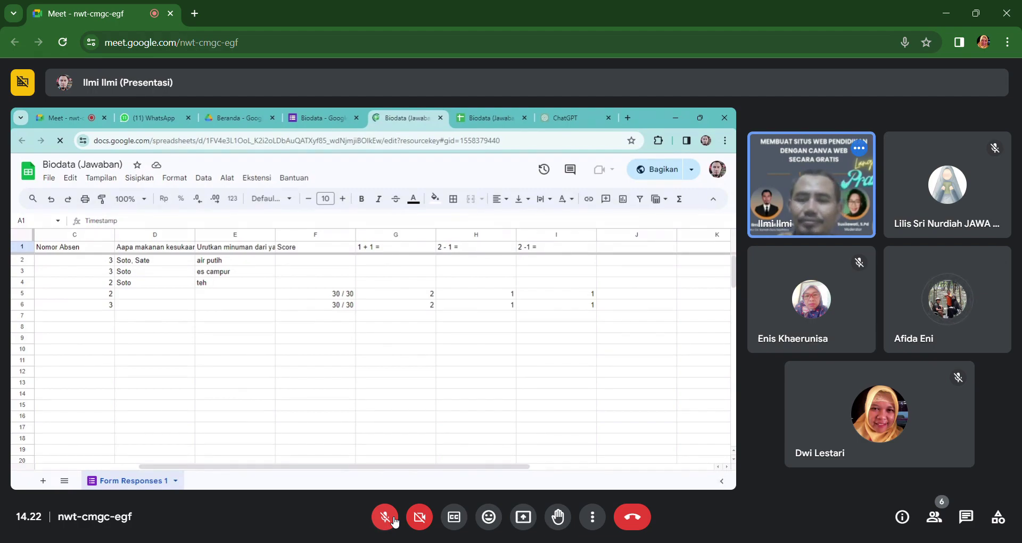
Step: Briefly unmute your microphone, then mute it again while the presenter keeps sharing
left_click(394, 522)
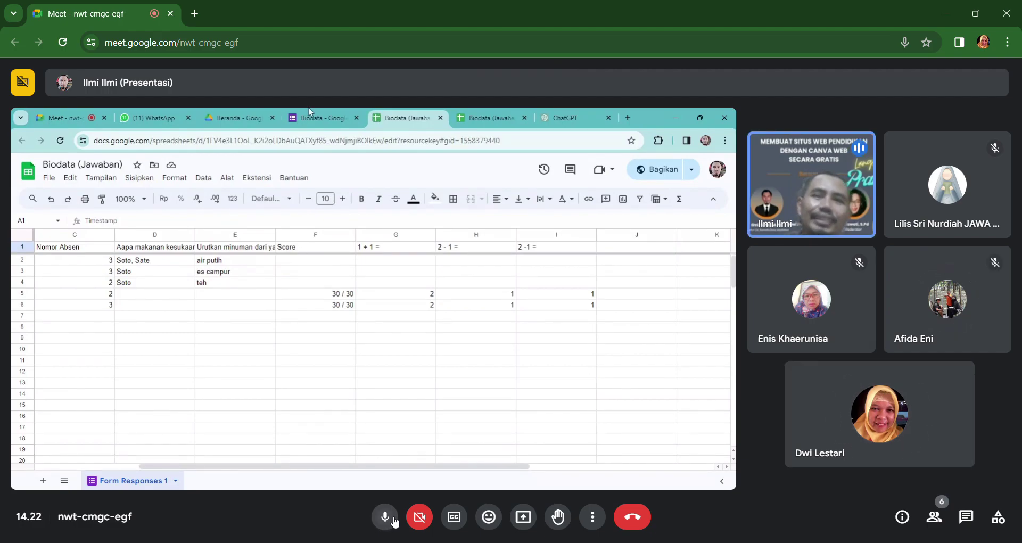
left_click(394, 522)
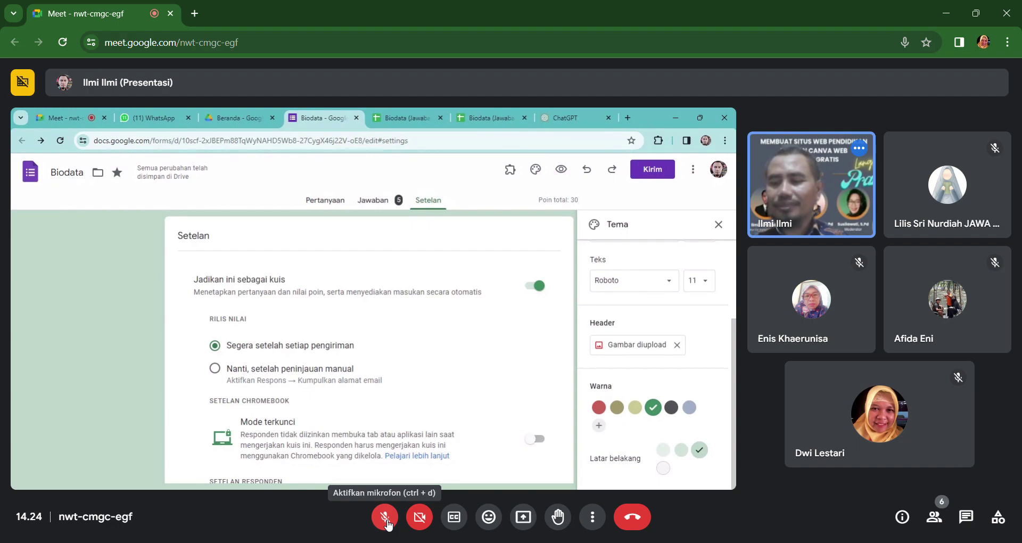
Step: Unmute to speak after the screen share ends, then mute your microphone again
left_click(387, 523)
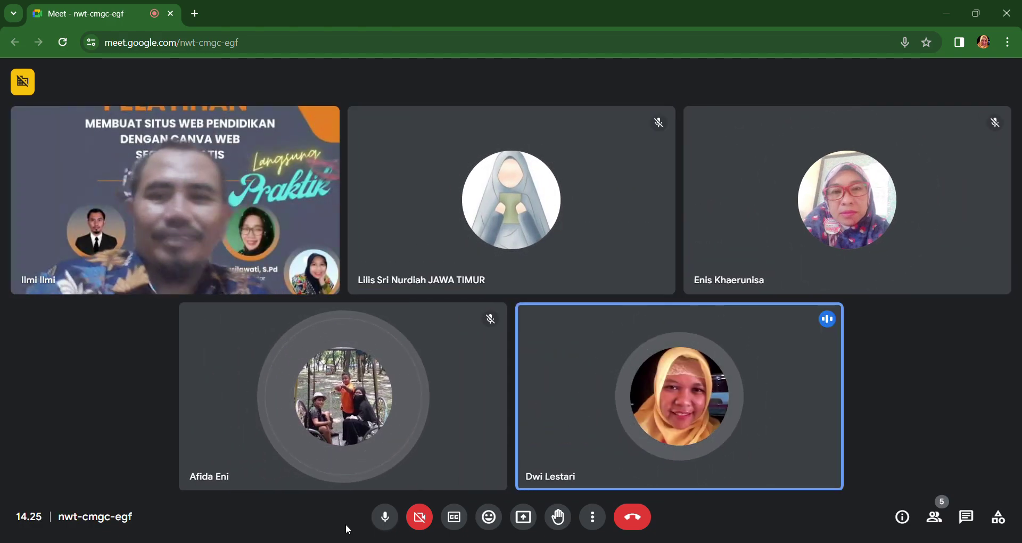
left_click(388, 520)
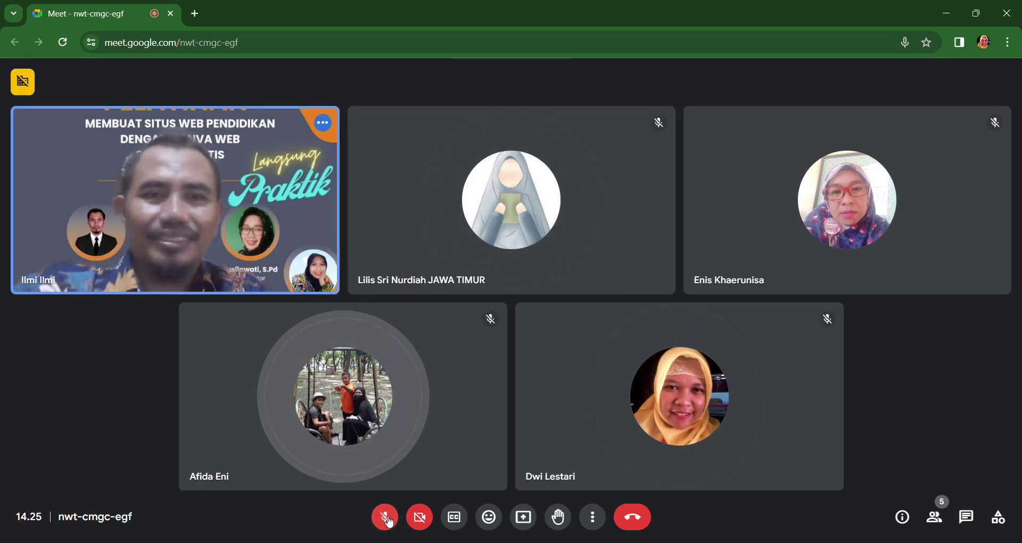